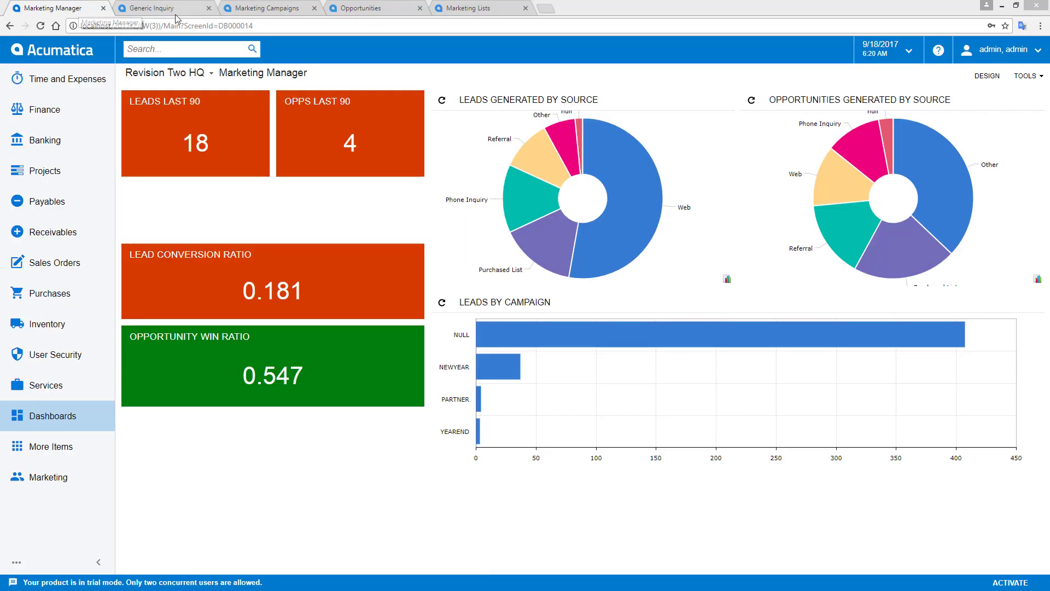
Review SO-Campaign's conditions, then run it to list AACOMPUT01 Acer Laptop Computer orders and customers.
click(161, 8)
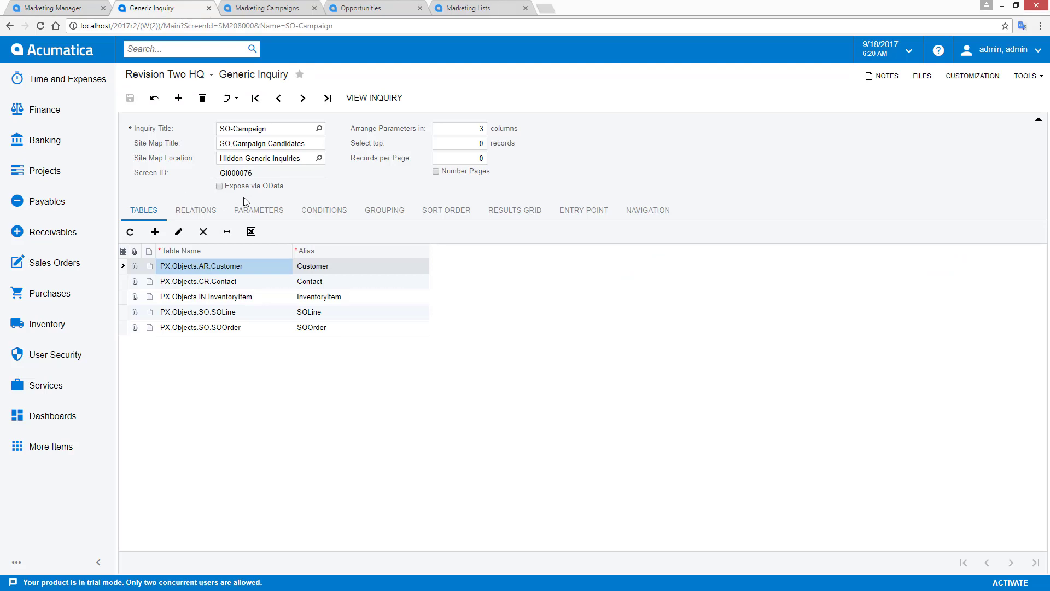
click(319, 217)
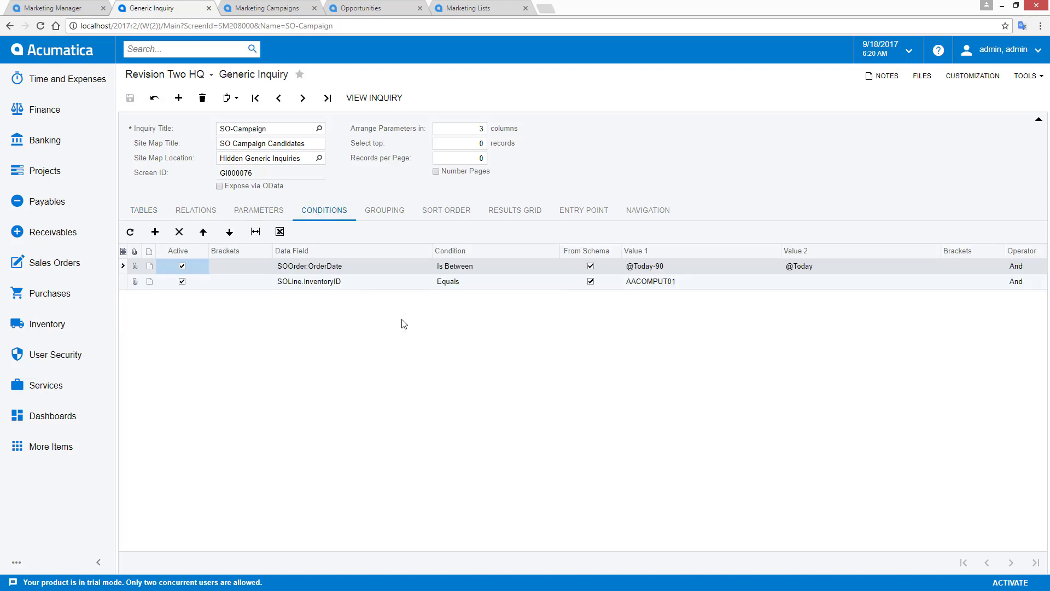
click(374, 97)
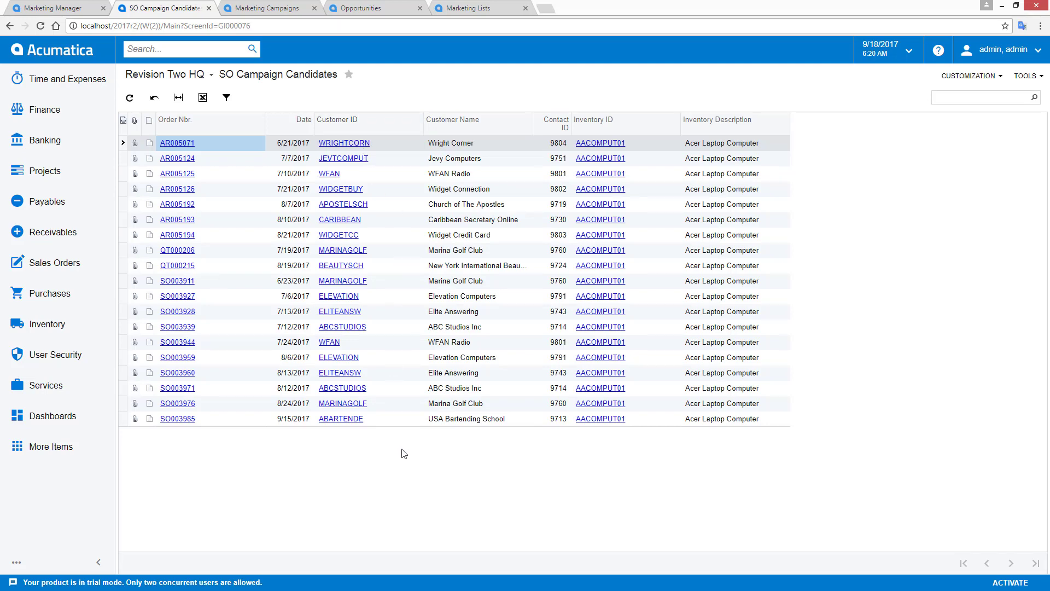
Start adding new members to the UPSELL campaign, with Inquiry as the data source.
click(263, 11)
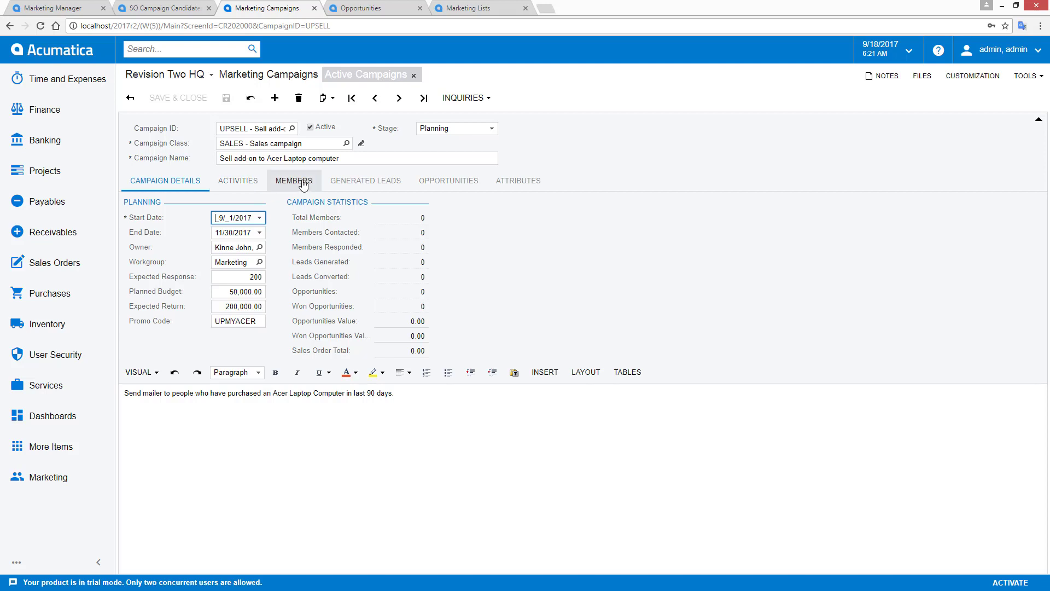
click(290, 181)
click(231, 202)
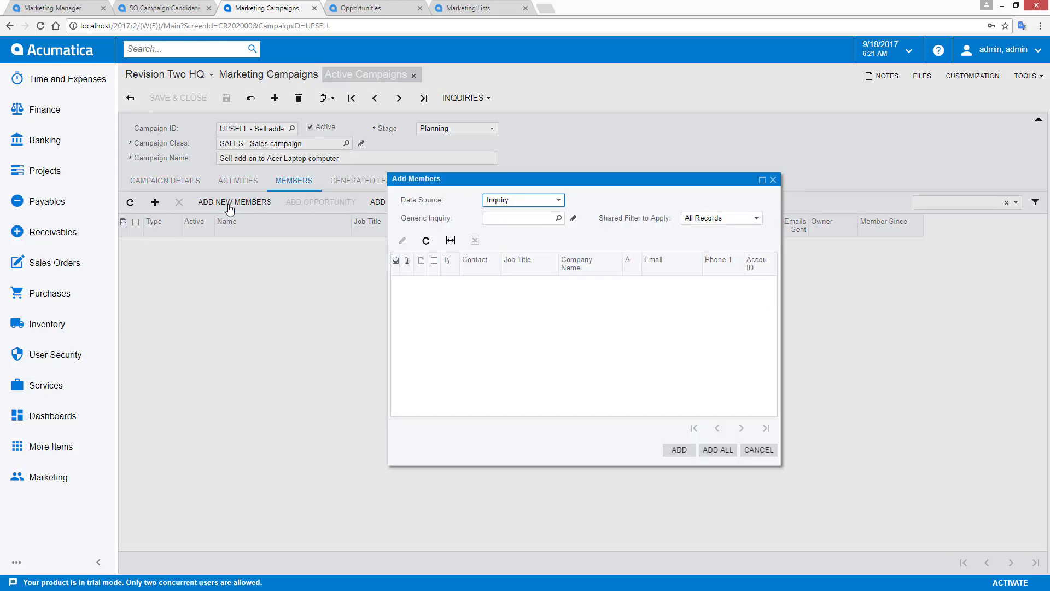
click(558, 202)
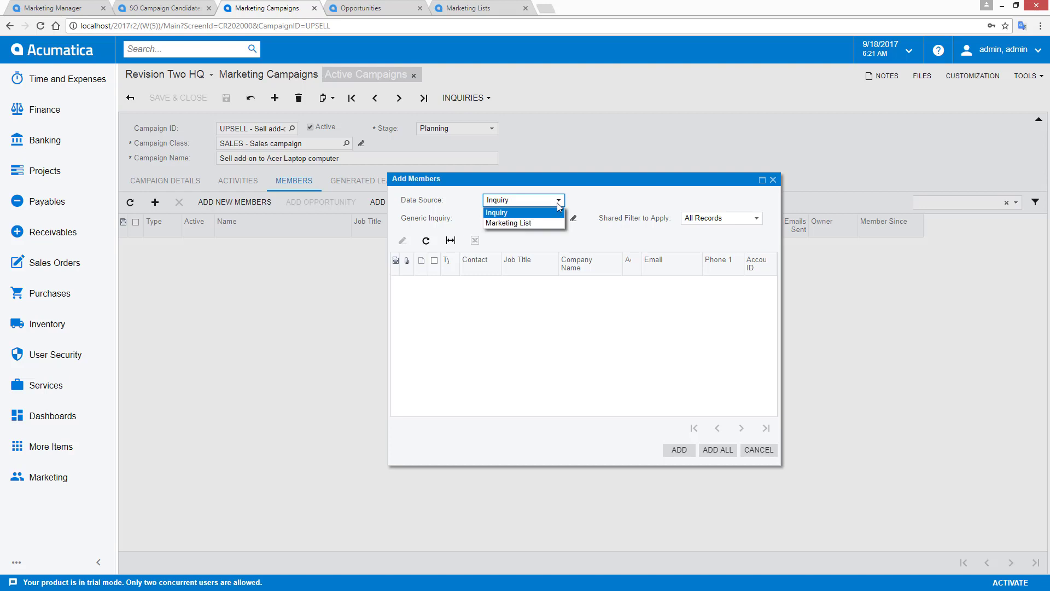
key(Up)
key(Return)
Choose the SO-Campaign inquiry with the All Records filter, and add all its contacts as members.
click(559, 218)
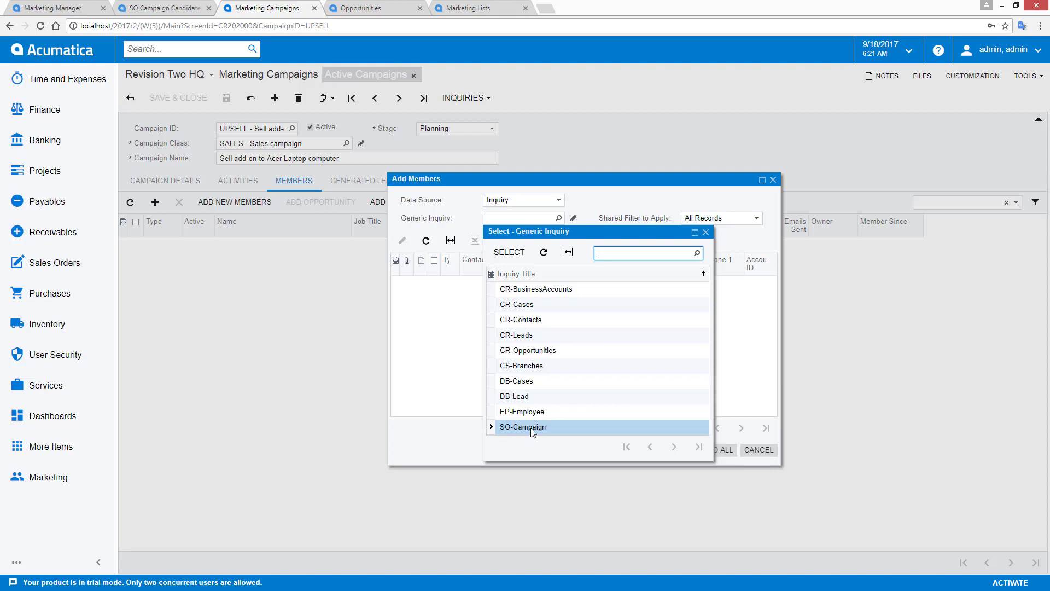
double_click(530, 428)
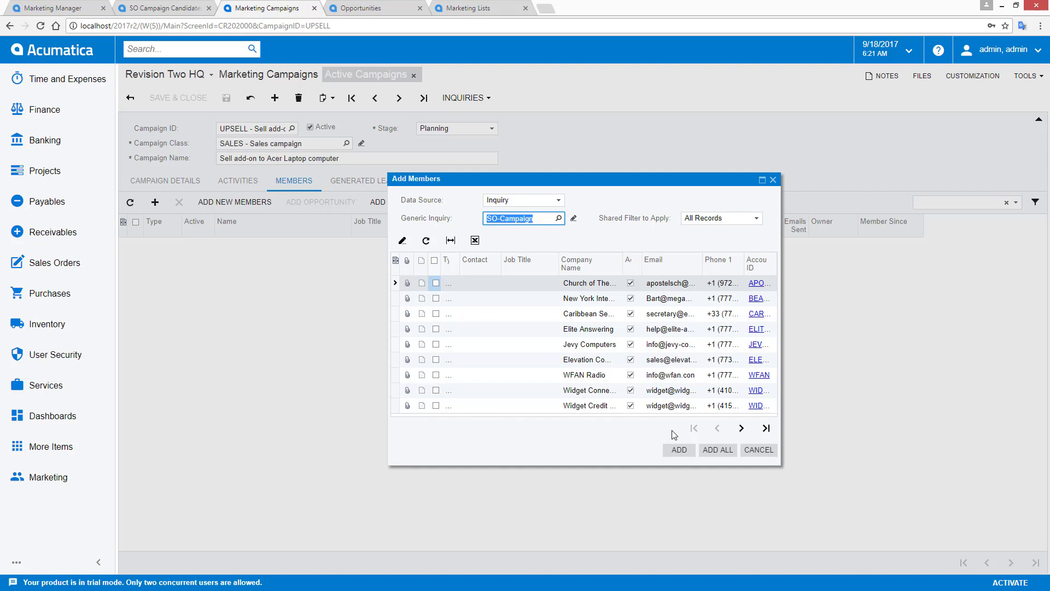
click(731, 221)
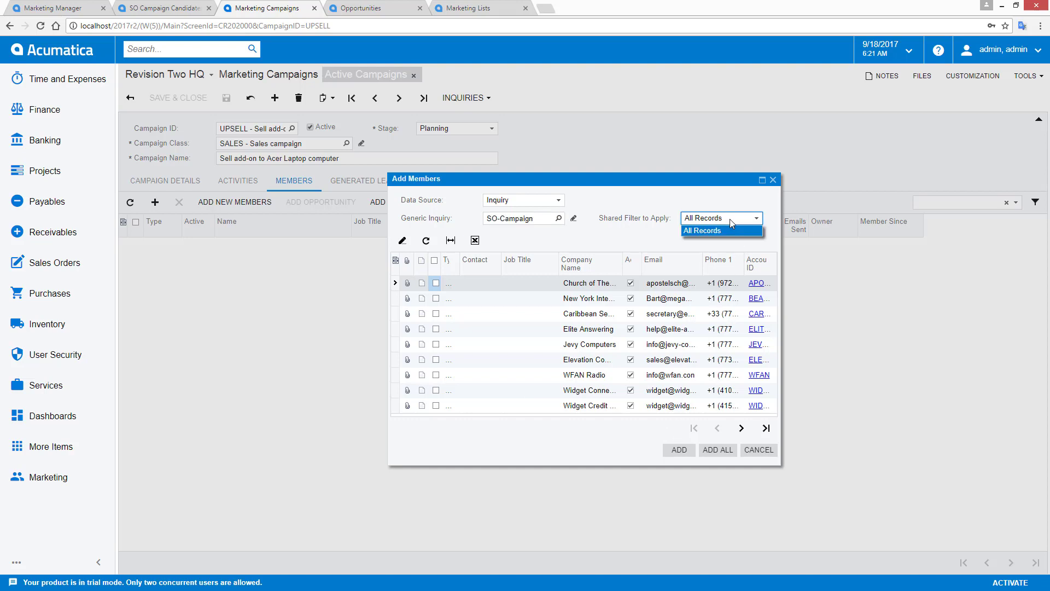
click(732, 221)
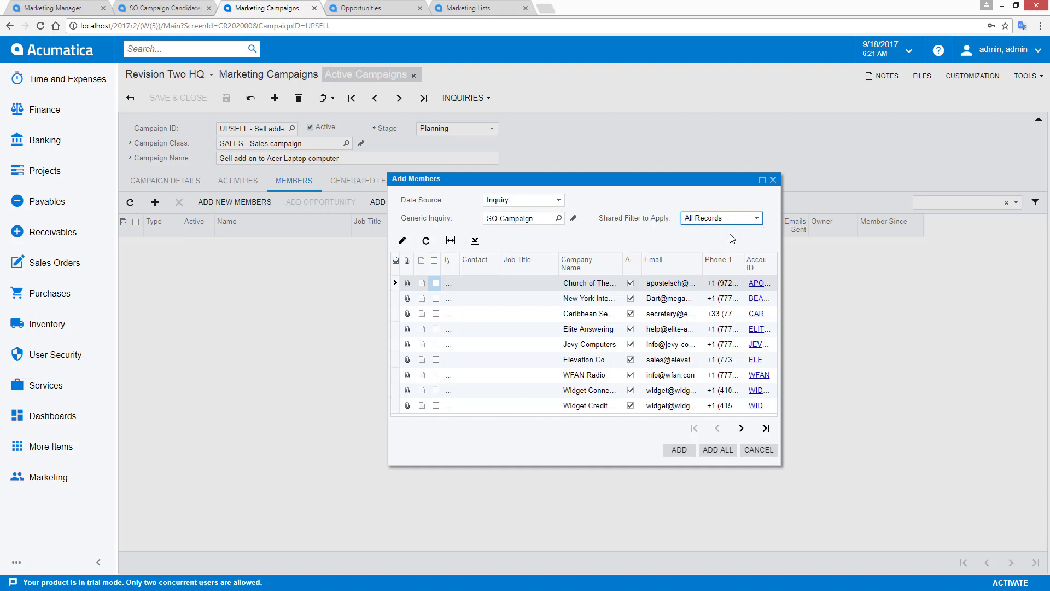
click(769, 261)
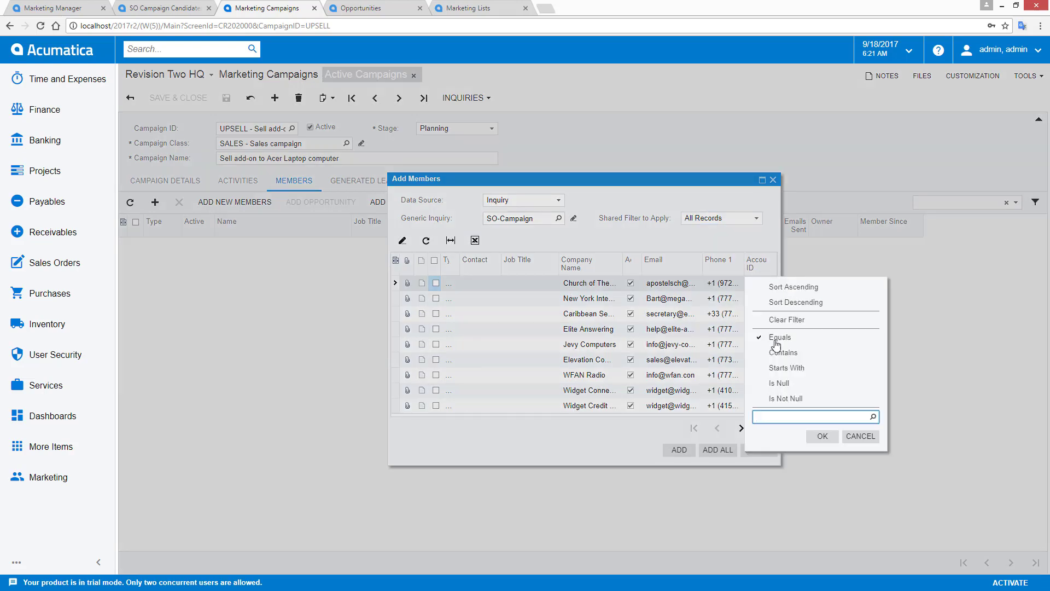
click(867, 438)
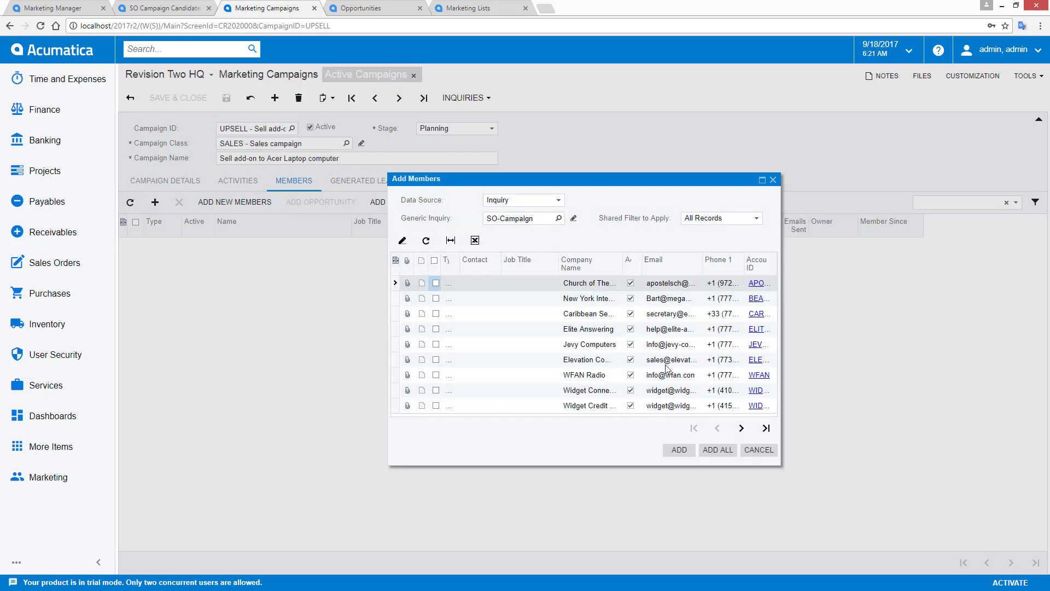
click(715, 456)
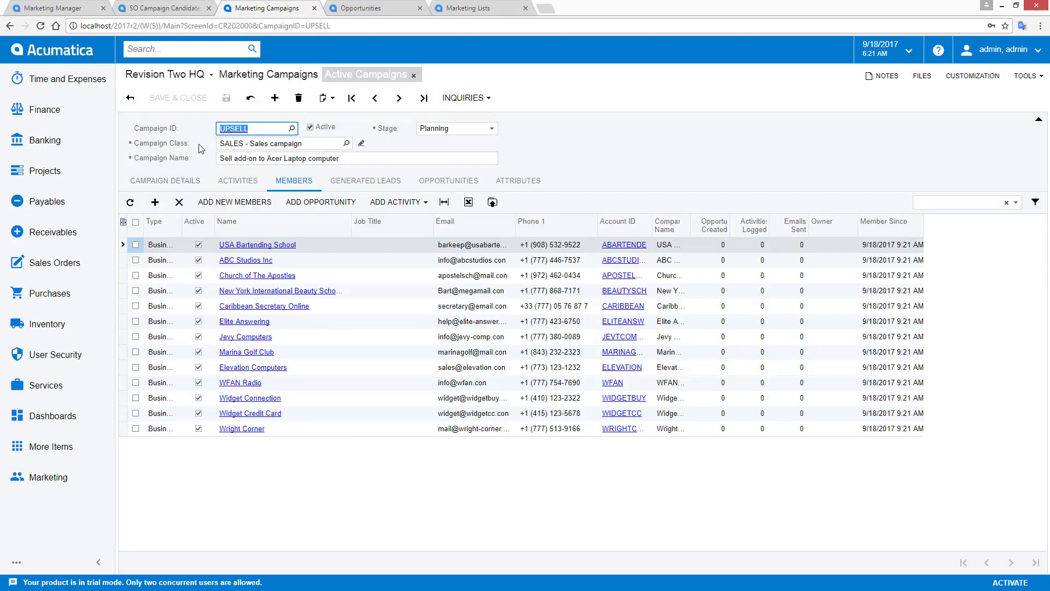
Check UPSELL's details showing 13 total members and none contacted, then compare the inquiry results.
click(169, 182)
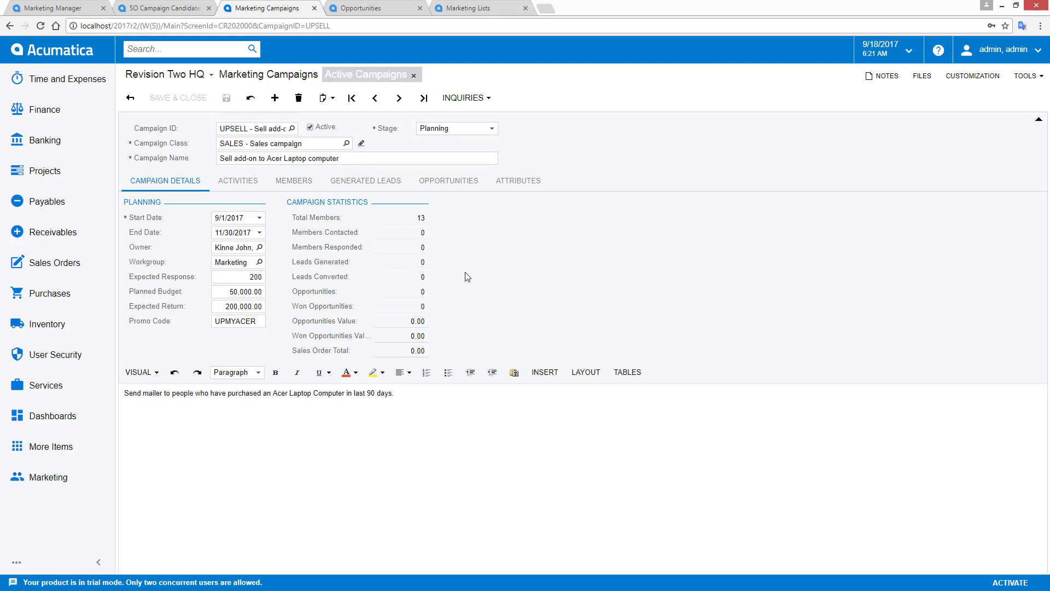
key(ctrl+shift+Tab)
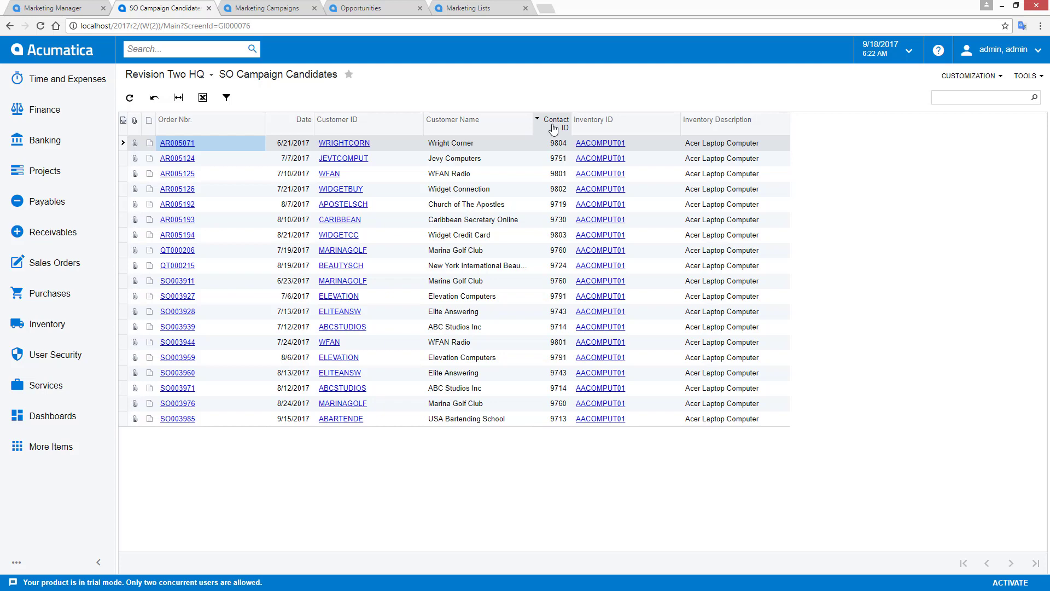
click(273, 8)
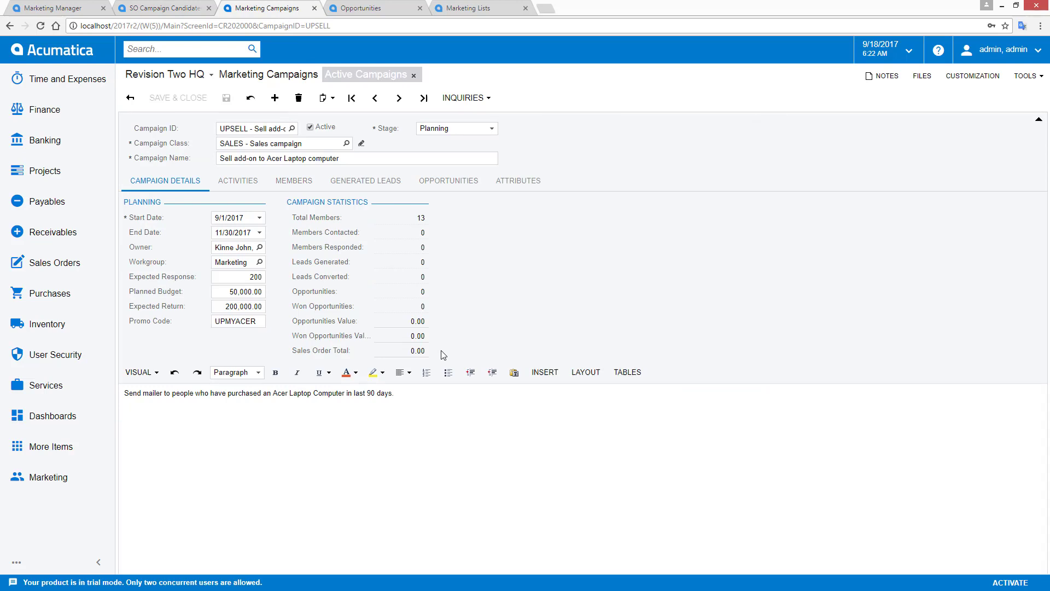
Move the UPSELL campaign to the Execution stage and save it.
click(436, 132)
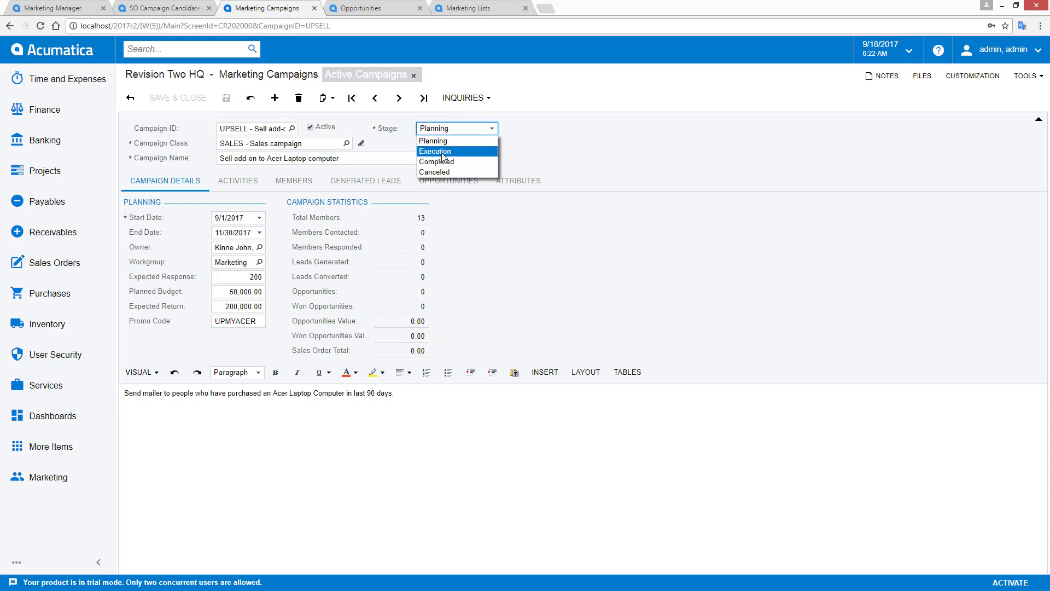
click(443, 154)
click(226, 97)
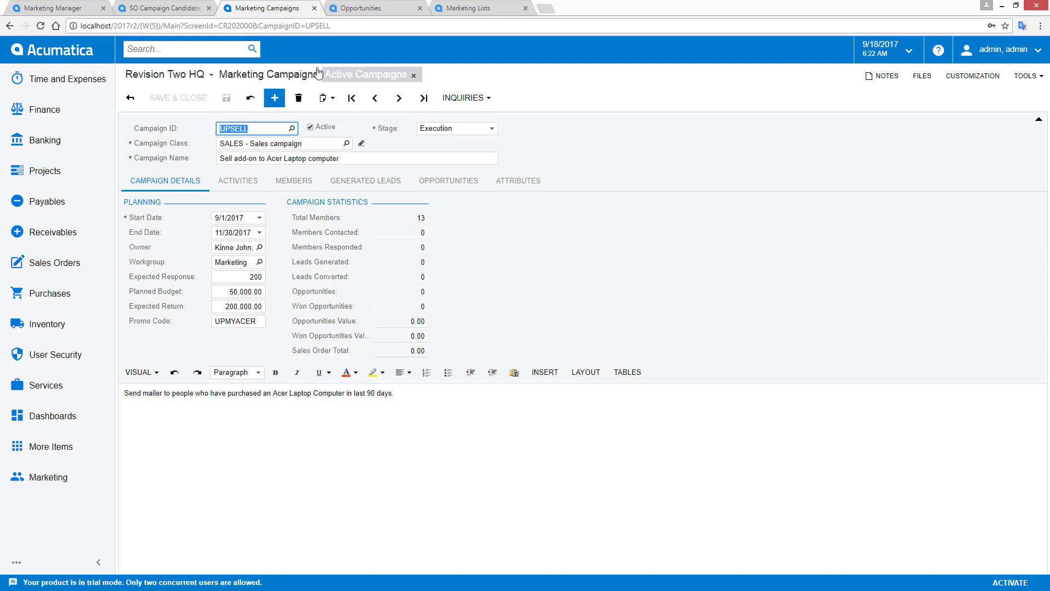
Save UPSELL as source campaign of opportunity OP000371 and review its 2 Acer Laptop Computers.
click(352, 11)
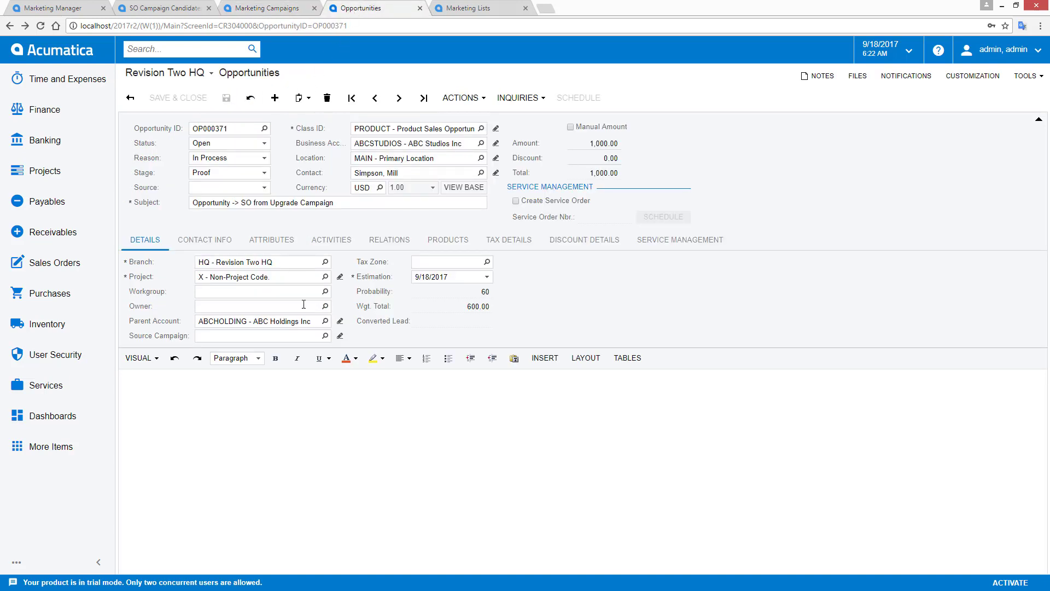
click(325, 336)
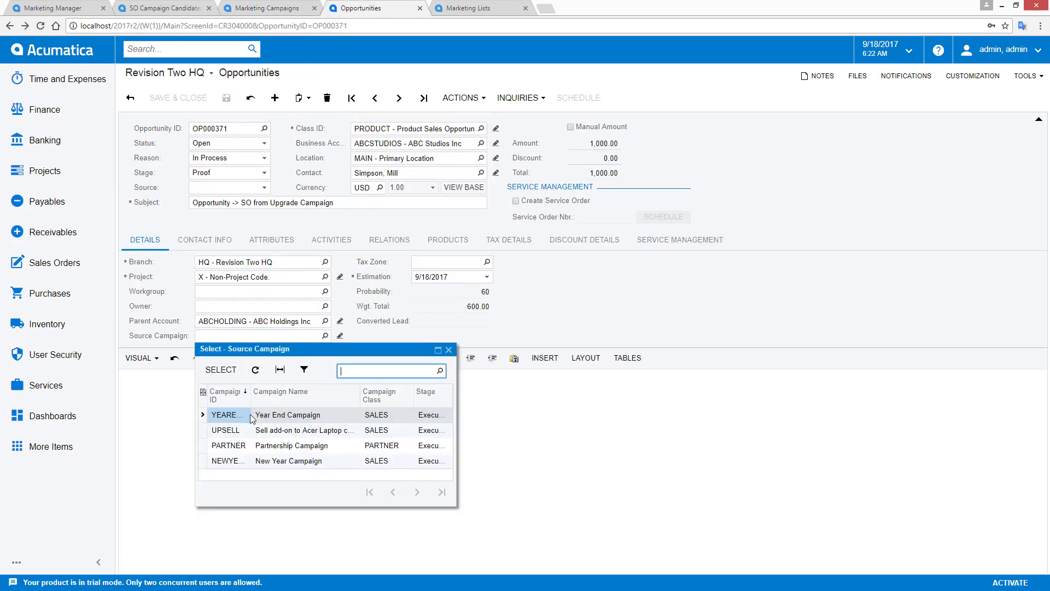
double_click(258, 436)
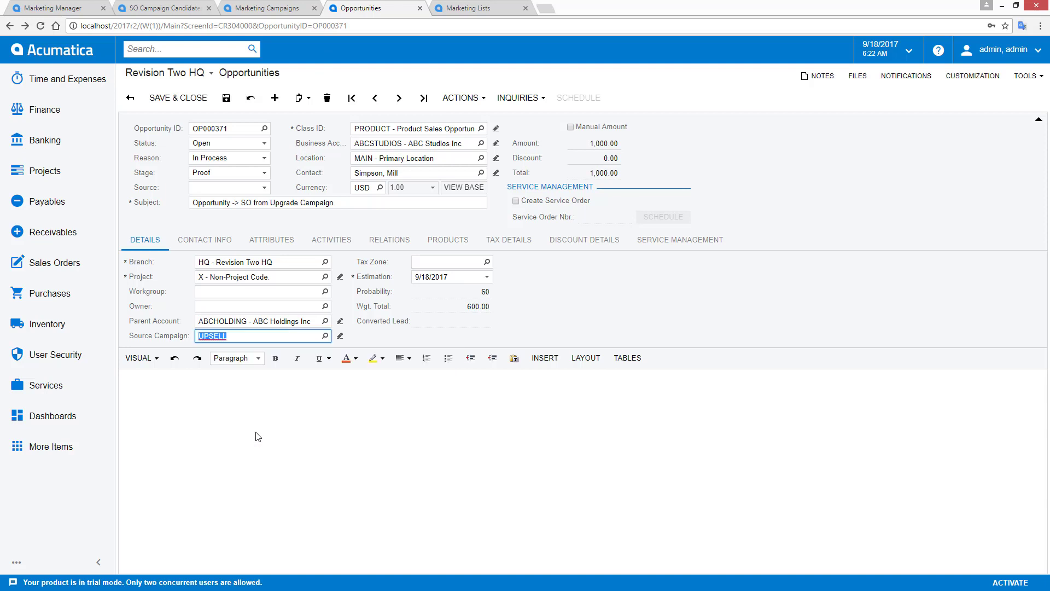
click(228, 99)
click(446, 241)
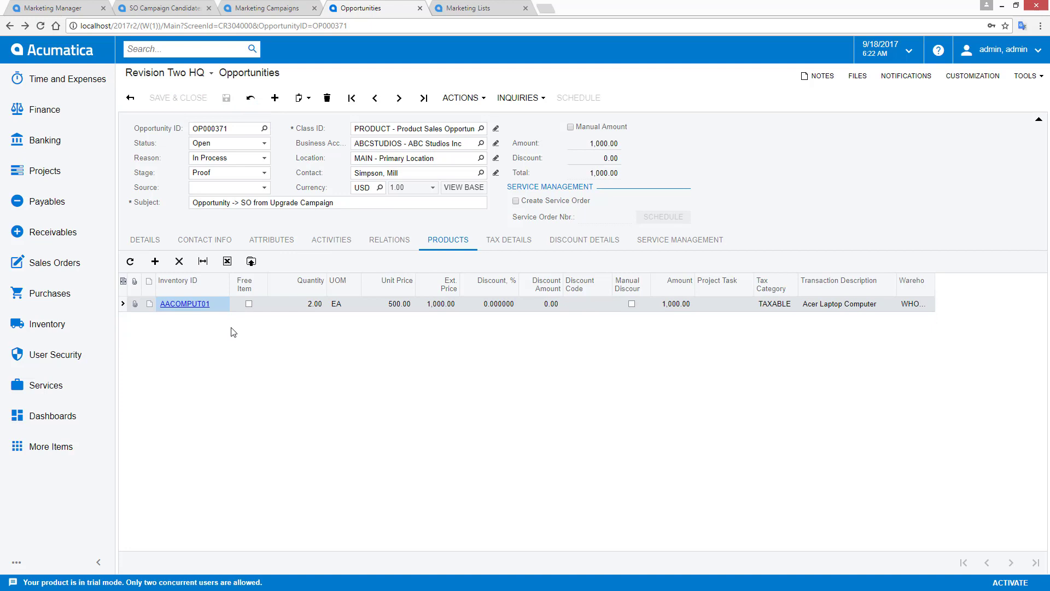
Mark opportunity OP000371 as Won and save it.
click(264, 143)
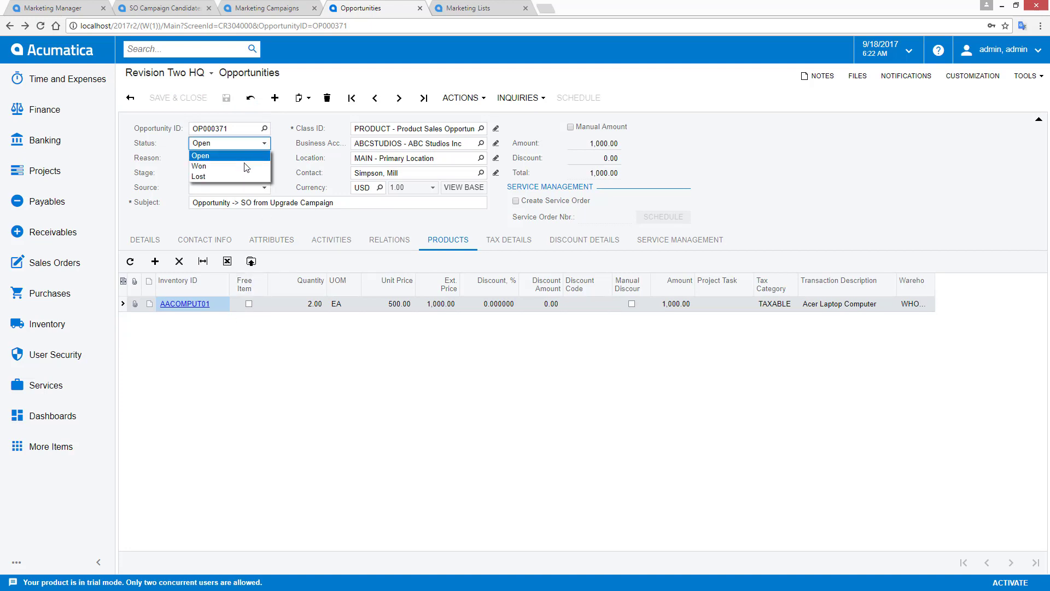
click(247, 166)
click(225, 97)
Create a sales order from the opportunity and verify its UPSELL campaign in Financial Settings.
click(461, 97)
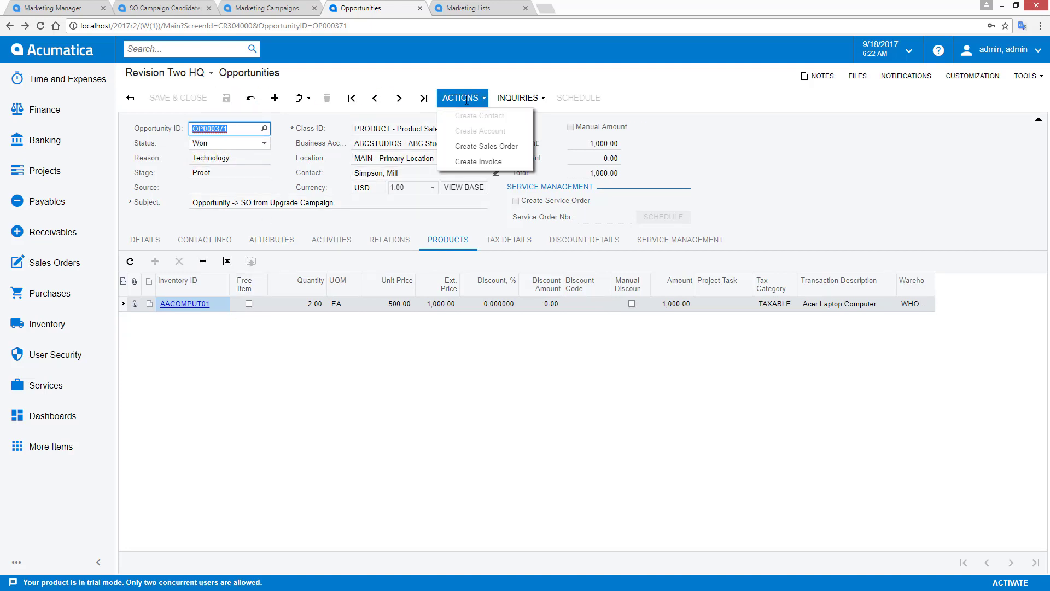
click(471, 147)
click(618, 348)
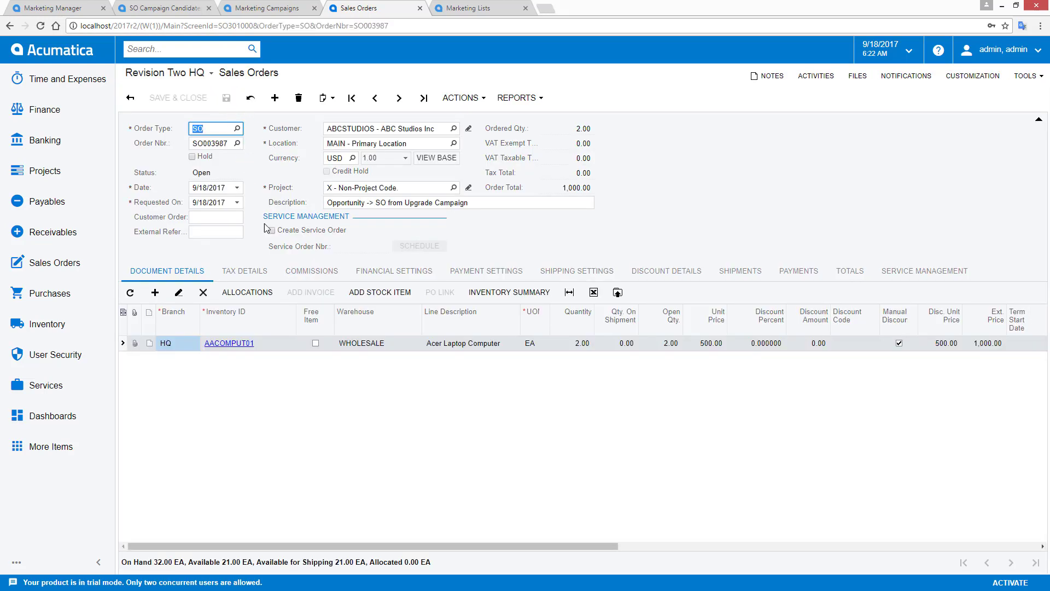
click(405, 271)
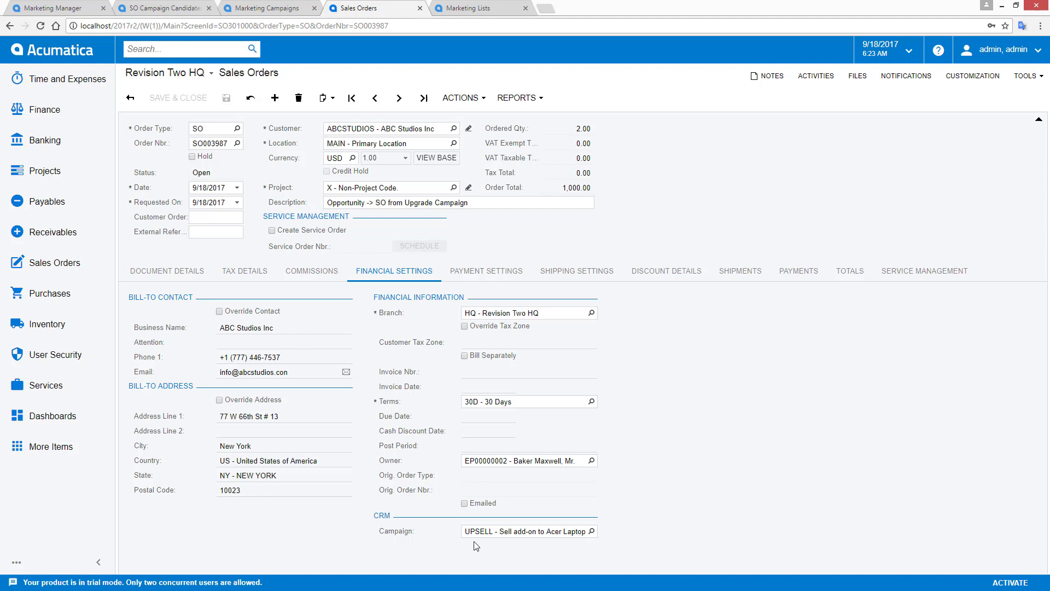
Refresh UPSELL's statistics to include the won opportunity and 1,000.00 order, then view Marketing Lists.
click(247, 10)
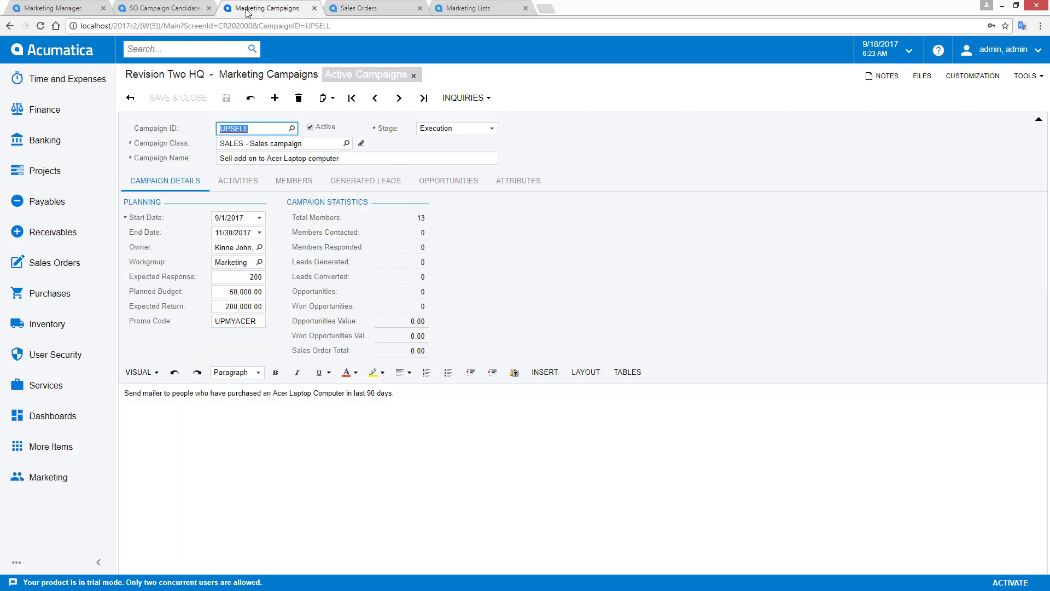
click(250, 97)
click(476, 8)
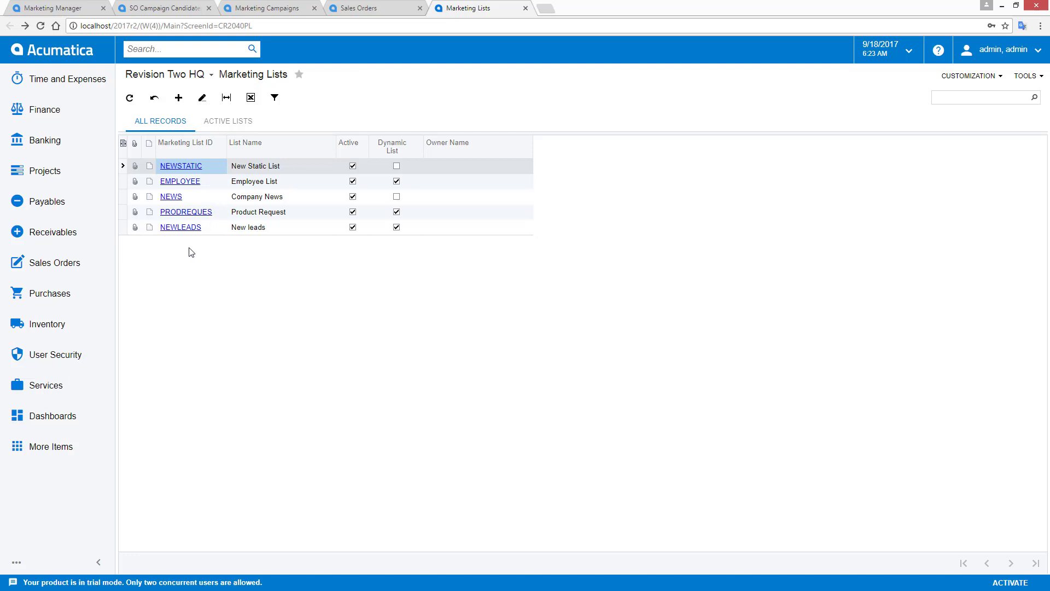
Save dynamic list ACERUPGRAD 'Upgrade Acer Laptop' based on SO-Campaign and view its 13 members.
click(178, 98)
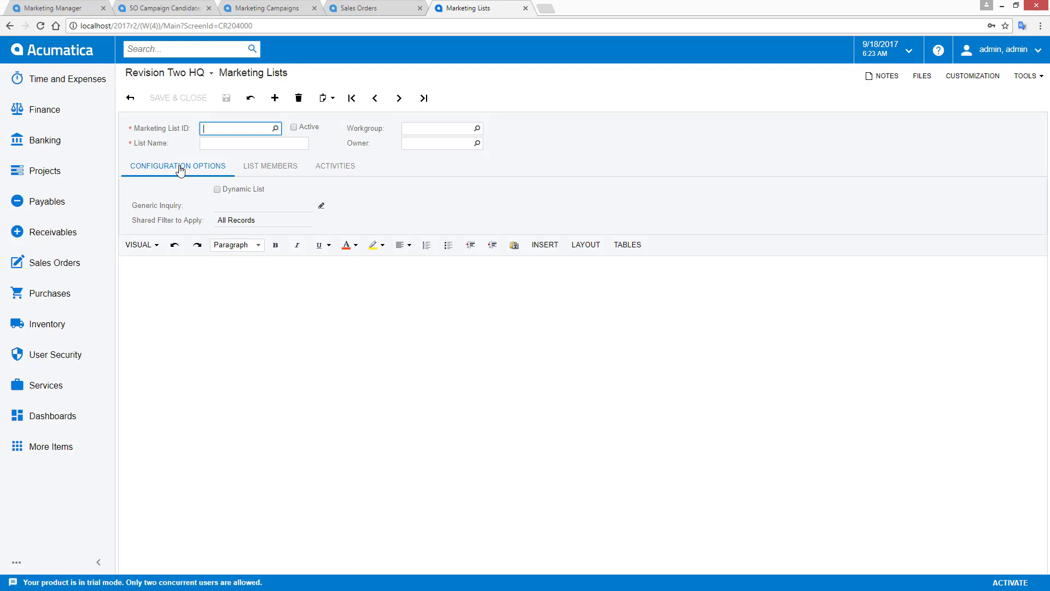
text(ACERUPGRAD)
key(Tab)
text(Upgrade Acer Laptop)
click(217, 190)
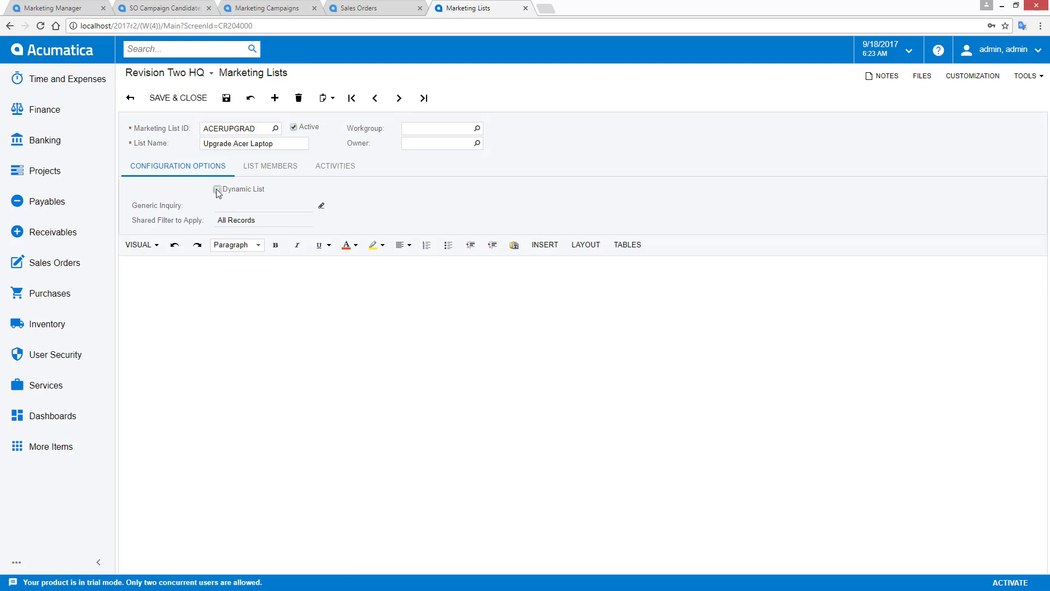
click(317, 205)
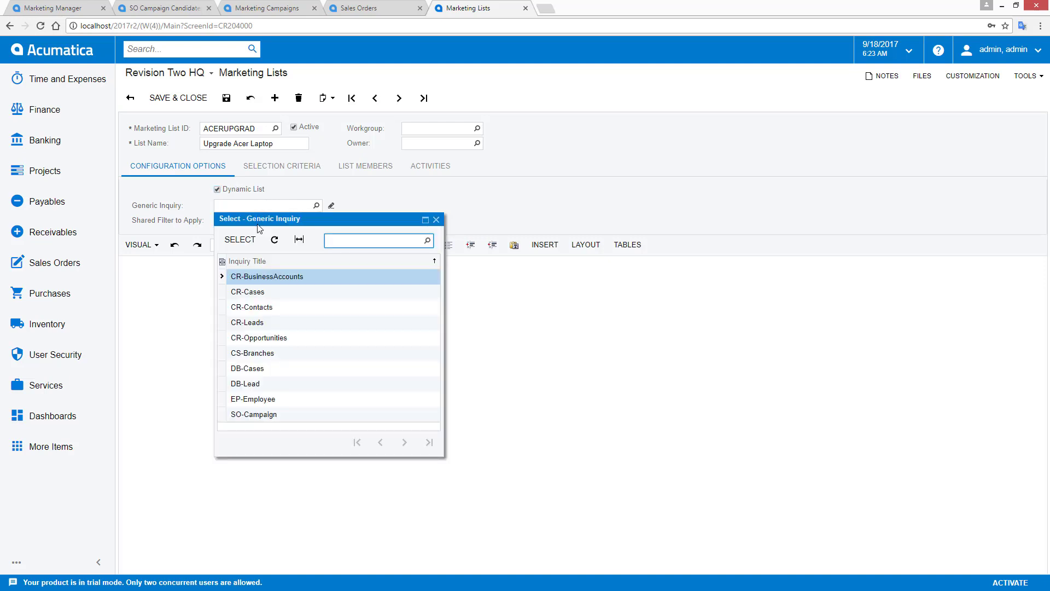
click(268, 416)
double_click(268, 416)
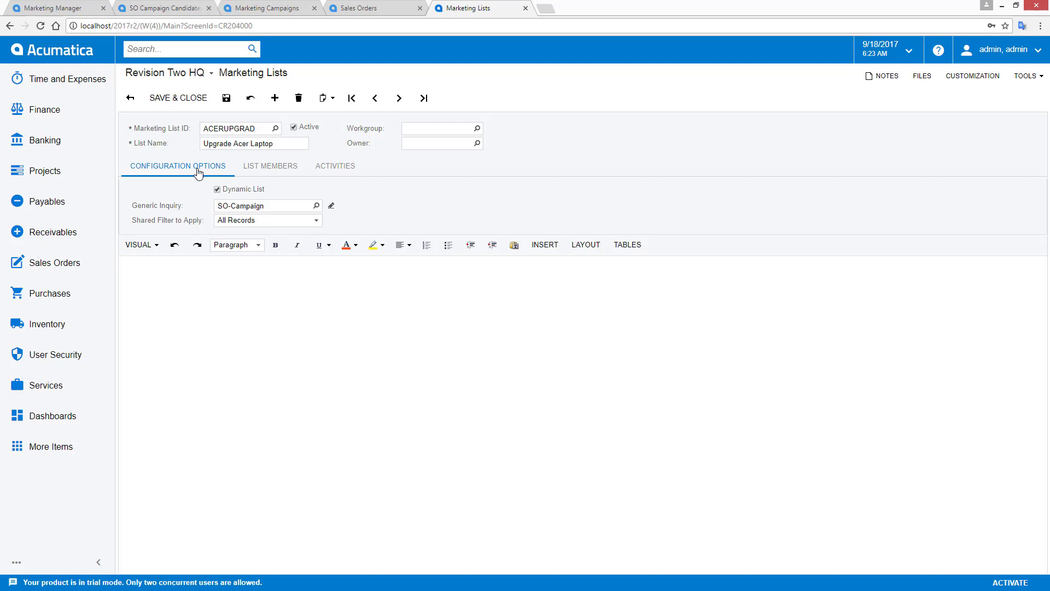
click(226, 98)
click(272, 168)
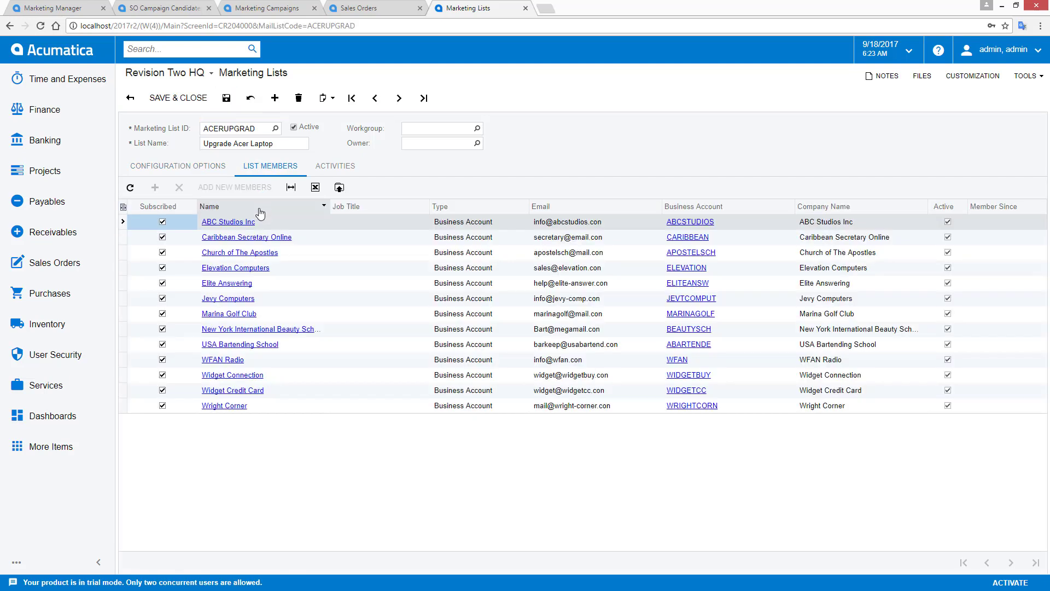